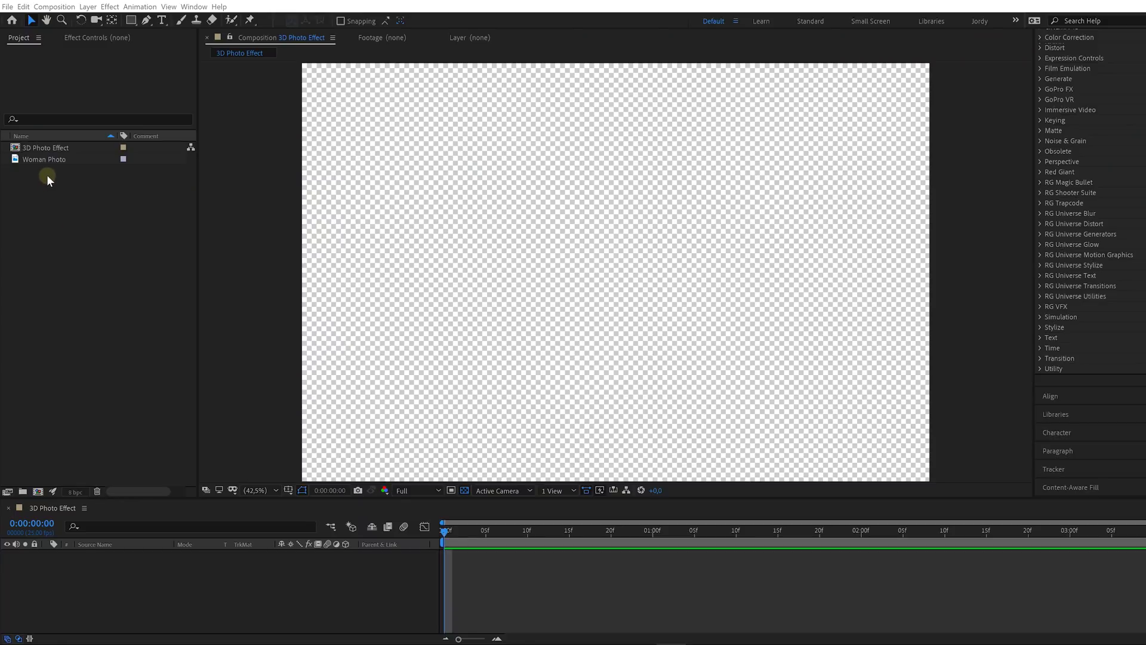
Add the Woman Photo image to the 3D Photo Effect timeline as layer 1.
{"action": "left_click_drag", "start_coordinate": [46, 159], "coordinate": [84, 497]}
{"action": "left_click_drag", "start_coordinate": [159, 367], "coordinate": [198, 504]}
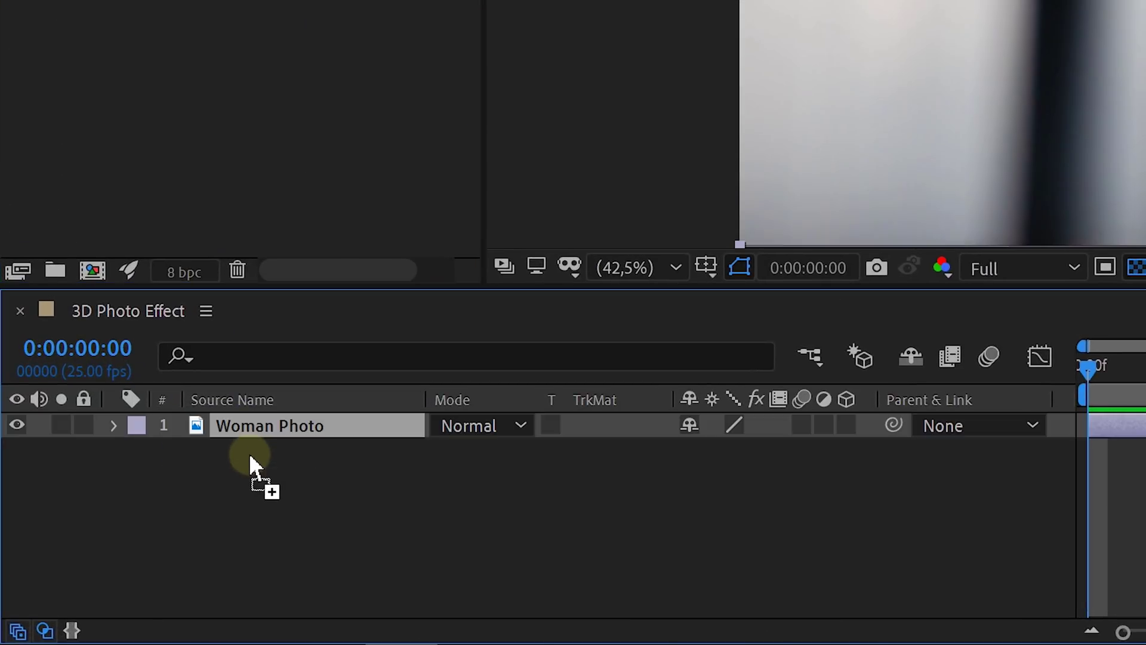
Draw a full-frame rectangle with the Pen tool, fill it pure white, and hide its layer.
{"action": "left_click", "coordinate": [251, 464]}
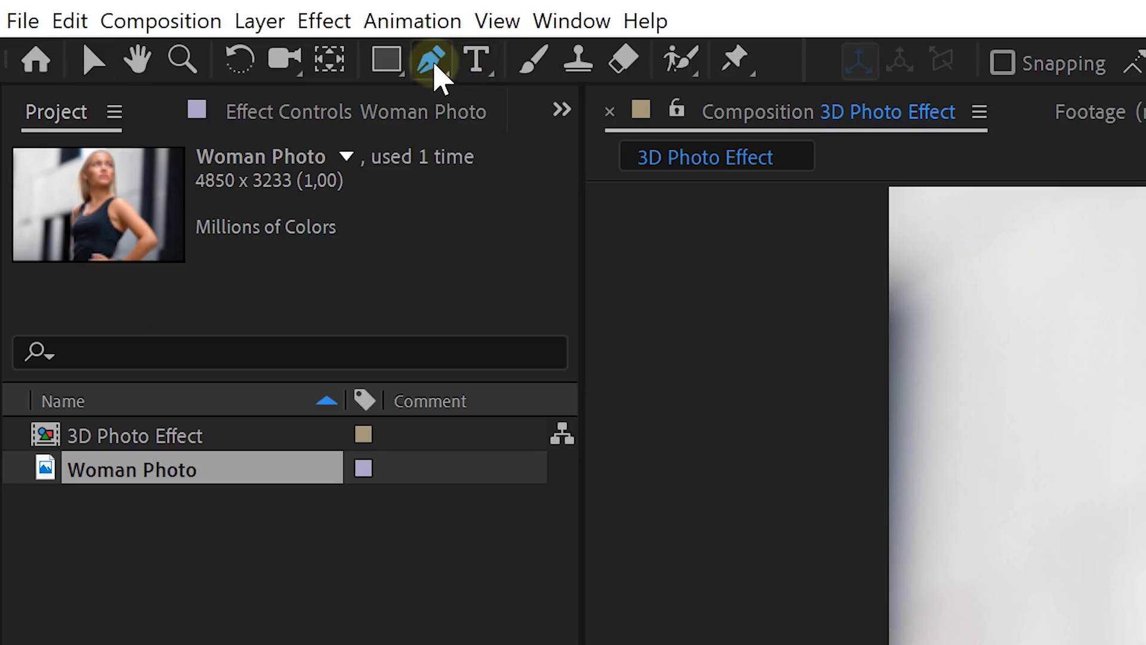
{"action": "left_click", "coordinate": [432, 62]}
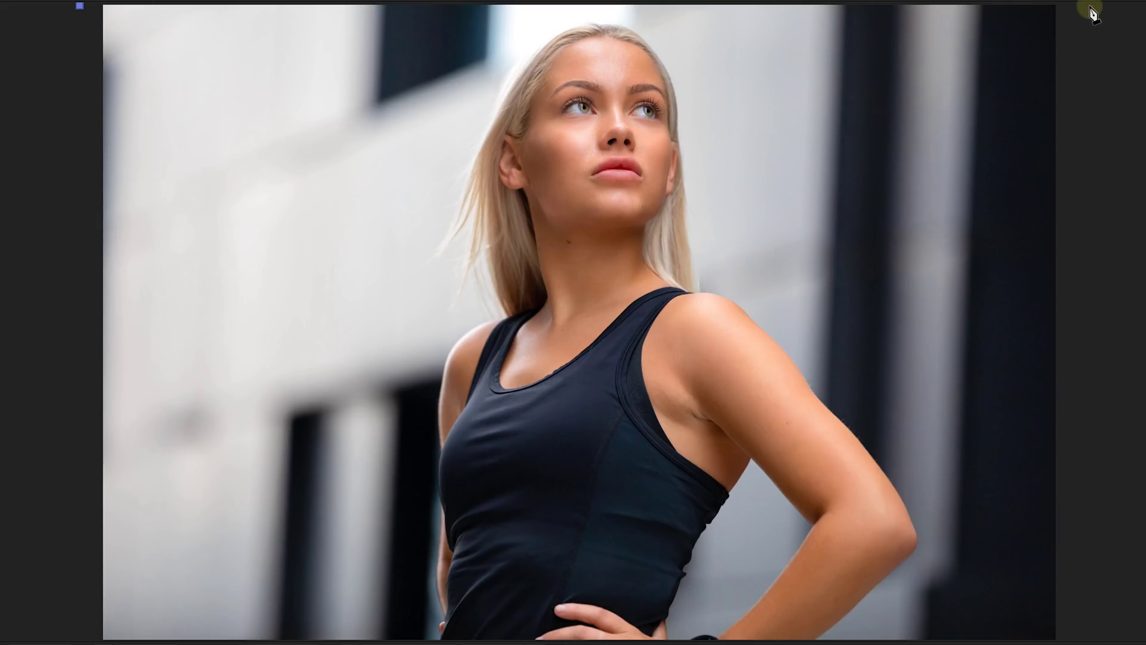
{"action": "left_click", "coordinate": [1102, 639]}
{"action": "left_click", "coordinate": [79, 7]}
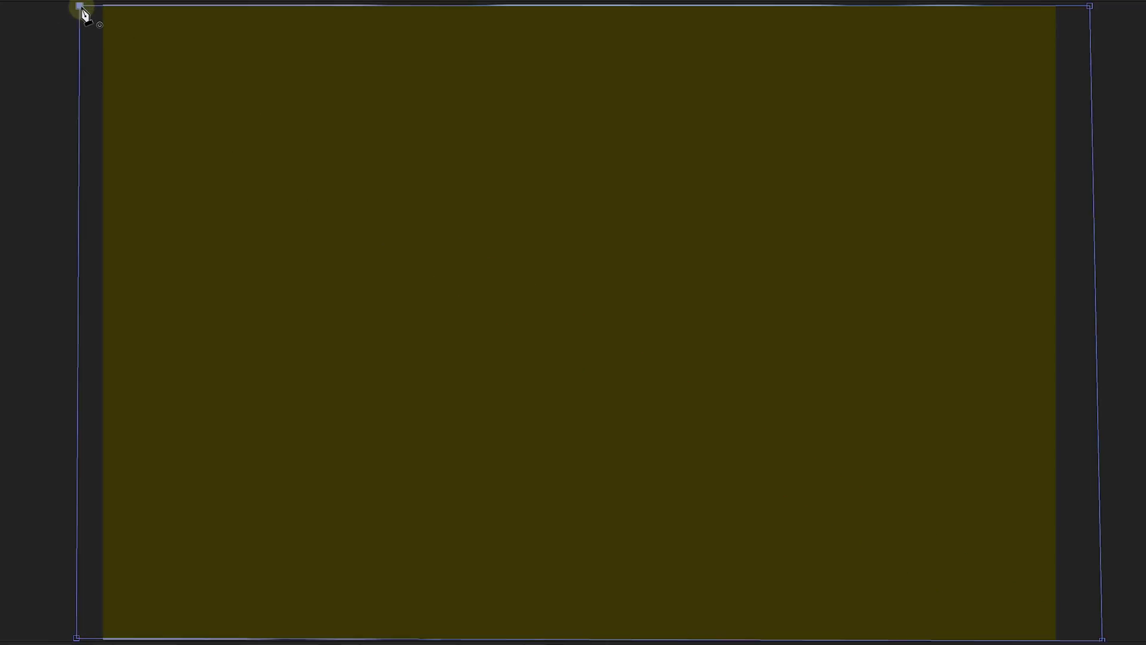
{"action": "left_click", "coordinate": [465, 20]}
{"action": "left_click", "coordinate": [24, 27]}
{"action": "left_click_drag", "start_coordinate": [5, 25], "coordinate": [3, 18]}
{"action": "key", "text": "Return"}
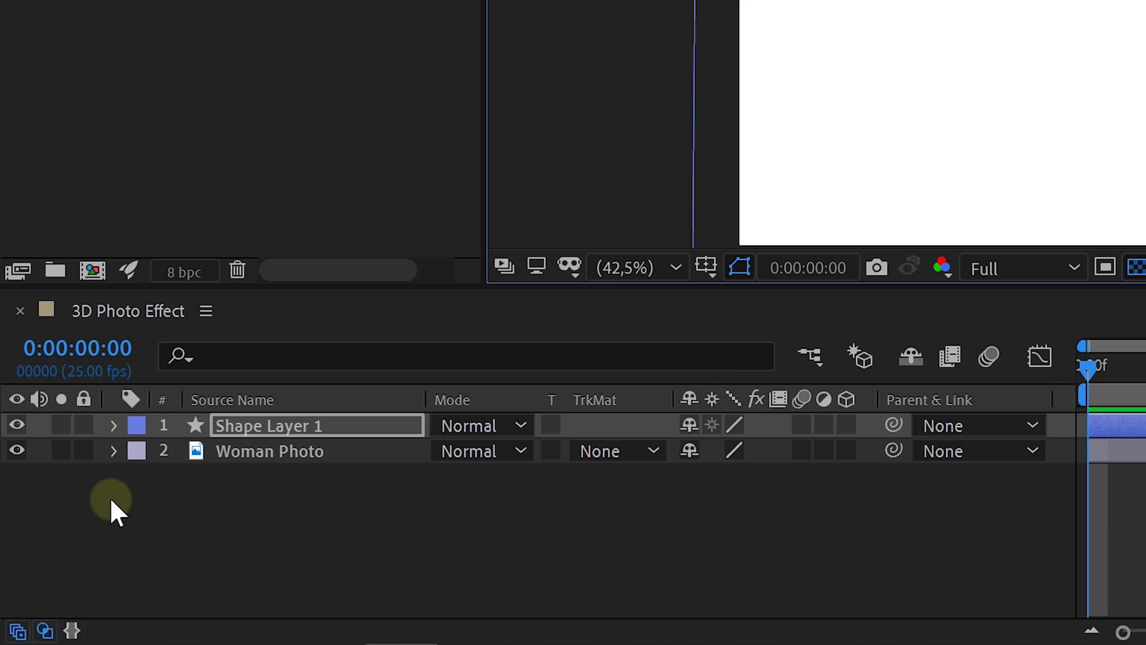
{"action": "left_click", "coordinate": [16, 425]}
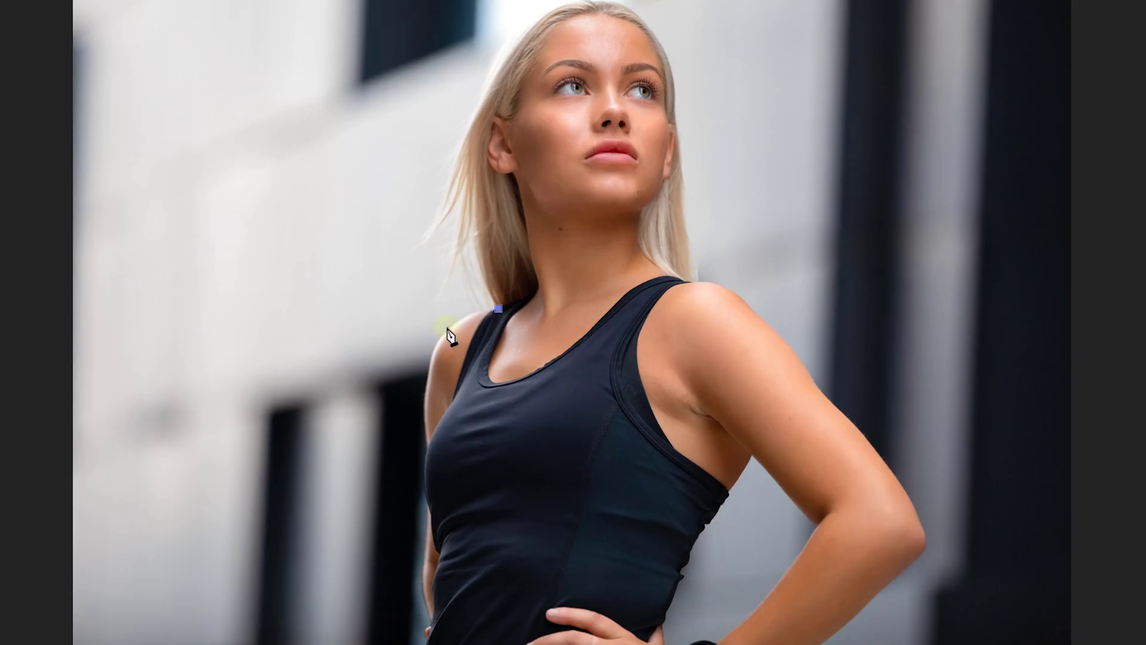
Trace the woman's outline from her left shoulder, down the arms and lower edge, to the right elbow.
{"action": "left_click", "coordinate": [447, 328]}
{"action": "left_click", "coordinate": [426, 444]}
{"action": "left_click", "coordinate": [427, 508]}
{"action": "left_click", "coordinate": [423, 567]}
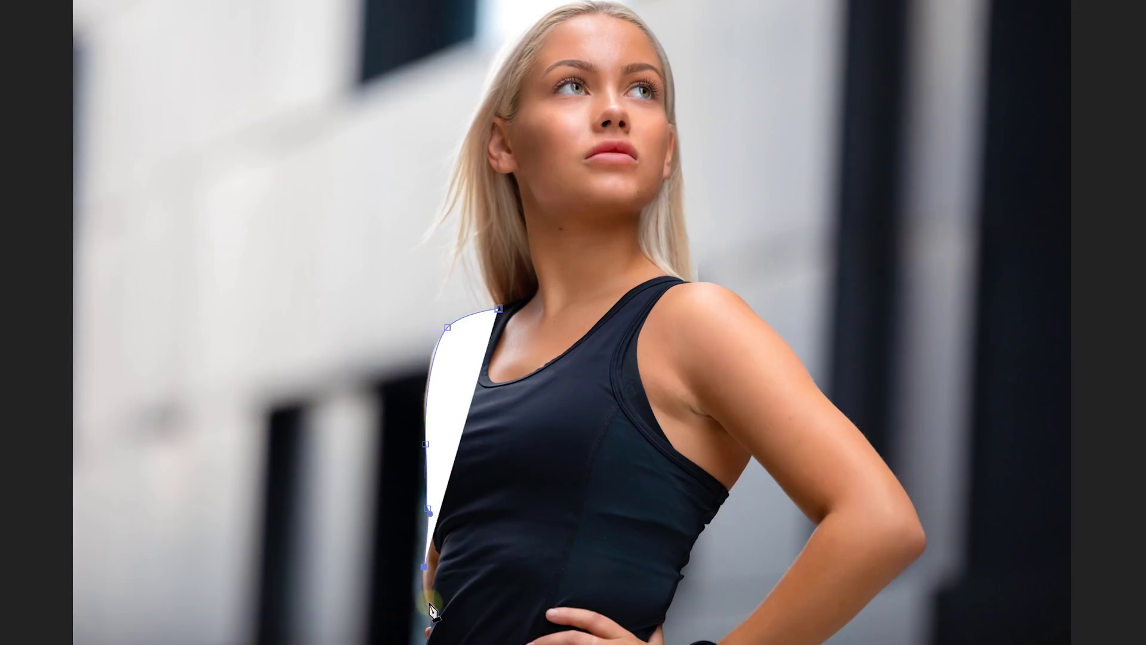
{"action": "left_click", "coordinate": [689, 559]}
{"action": "left_click", "coordinate": [752, 456]}
{"action": "left_click", "coordinate": [816, 526]}
{"action": "left_click", "coordinate": [785, 576]}
{"action": "left_click", "coordinate": [745, 621]}
{"action": "left_click", "coordinate": [841, 626]}
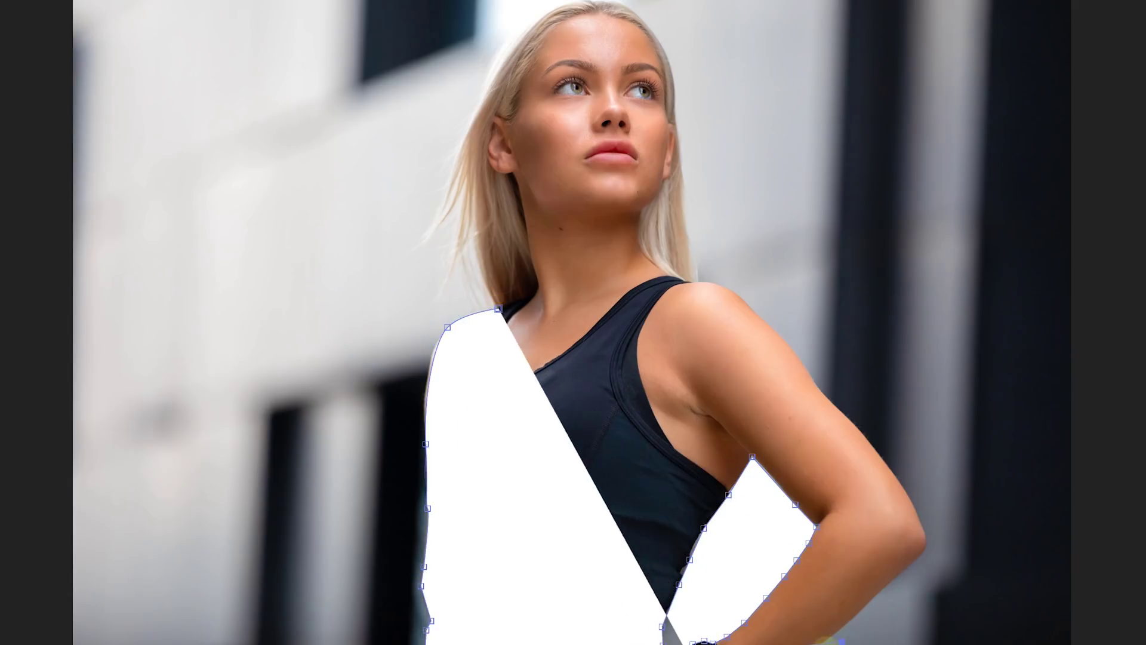
{"action": "left_click", "coordinate": [879, 591]}
Continue the outline up the right arm, over shoulder, neck, head and hair, and close the path.
{"action": "left_click", "coordinate": [902, 572]}
{"action": "left_click", "coordinate": [927, 536]}
{"action": "left_click", "coordinate": [862, 433]}
{"action": "left_click", "coordinate": [762, 319]}
{"action": "left_click", "coordinate": [695, 281]}
{"action": "left_click", "coordinate": [679, 145]}
{"action": "left_click", "coordinate": [607, 2]}
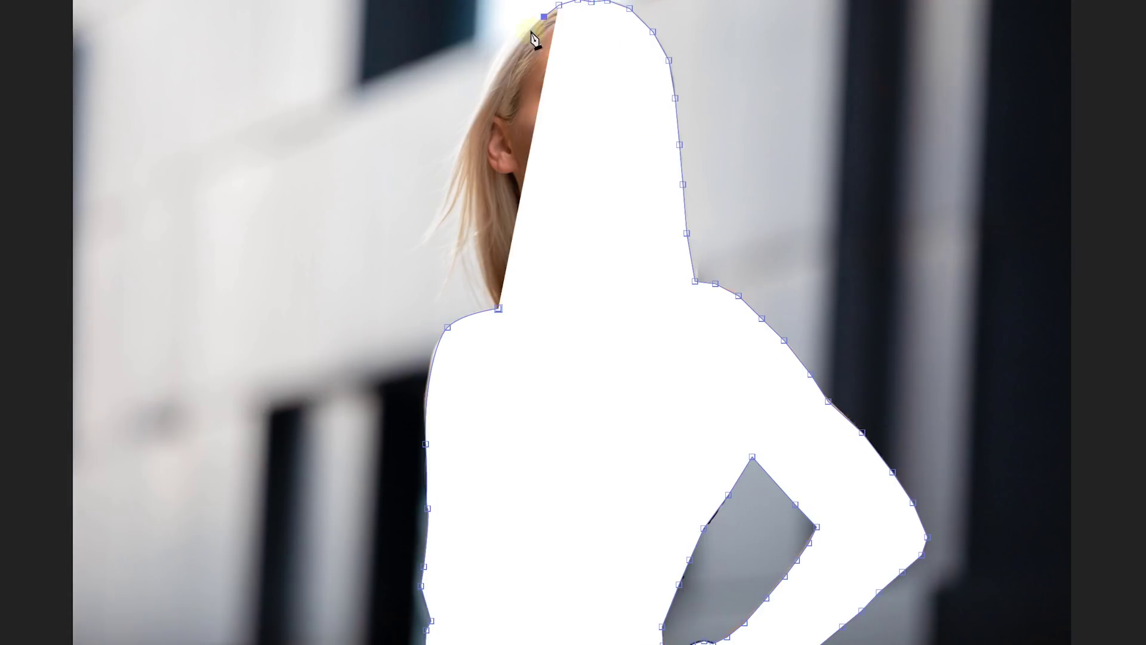
{"action": "left_click", "coordinate": [492, 84]}
{"action": "left_click", "coordinate": [448, 269]}
{"action": "left_click", "coordinate": [499, 308]}
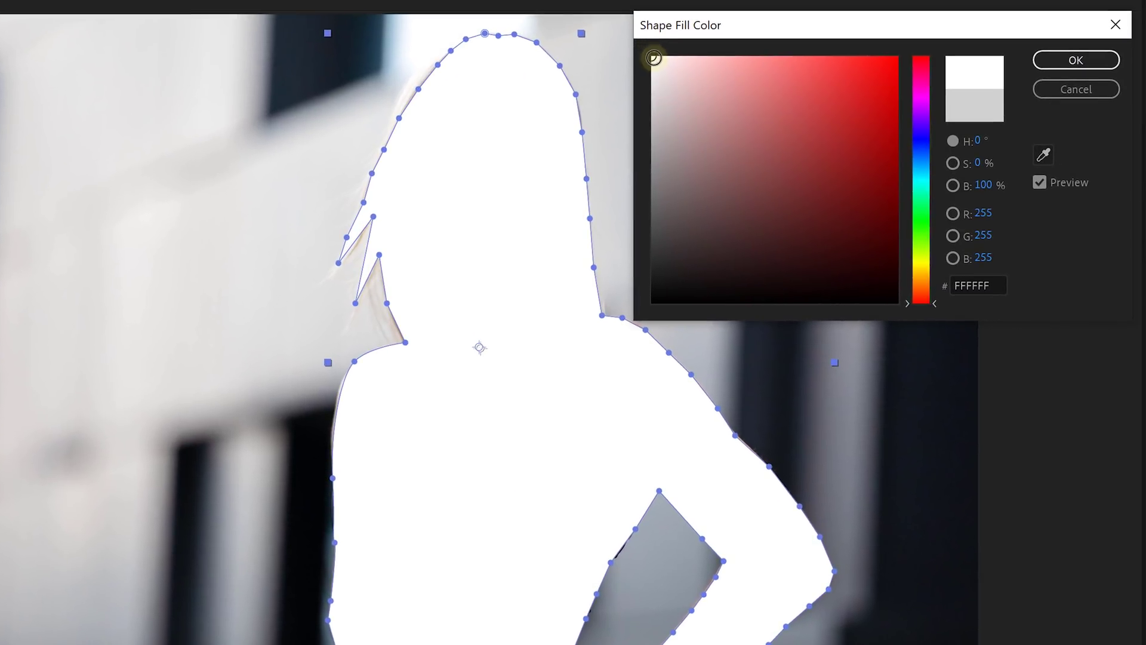
Fill the silhouette light grey, then give the added eye shapes a lighter grey fill.
{"action": "left_click_drag", "start_coordinate": [655, 60], "coordinate": [640, 110]}
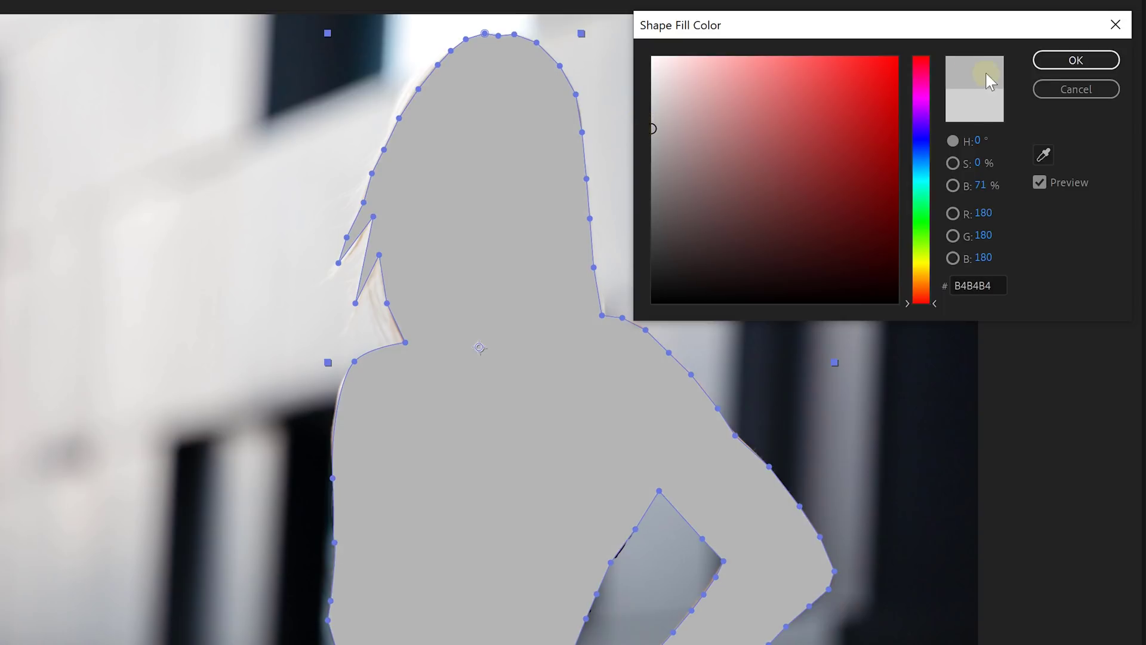
{"action": "left_click", "coordinate": [1068, 65]}
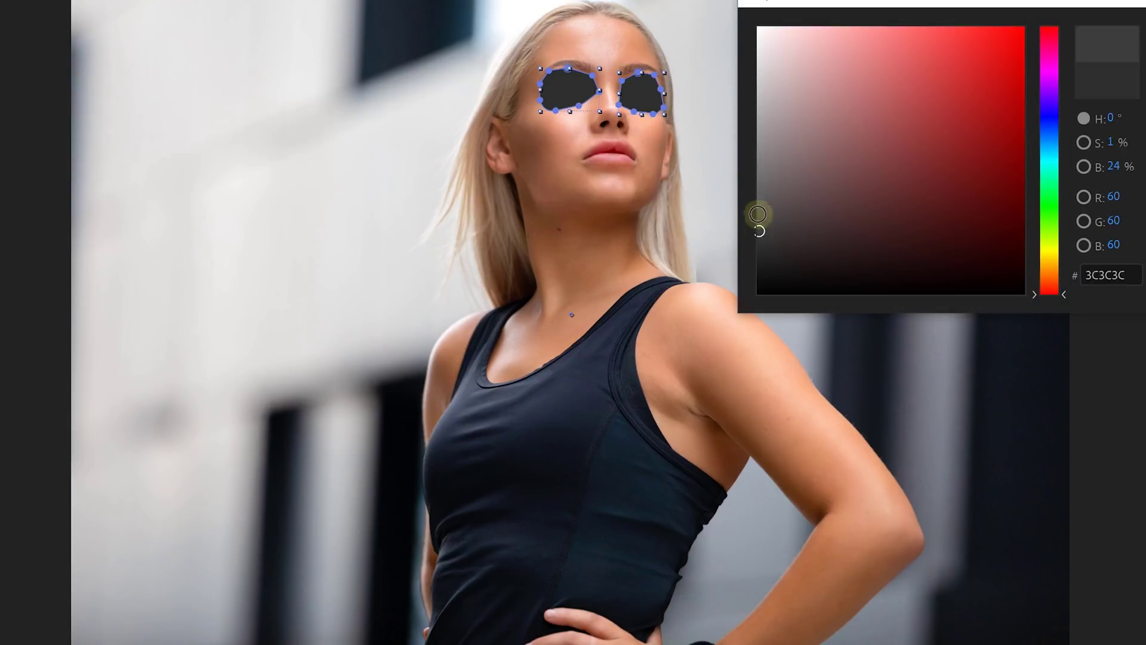
{"action": "left_click_drag", "start_coordinate": [757, 213], "coordinate": [743, 113]}
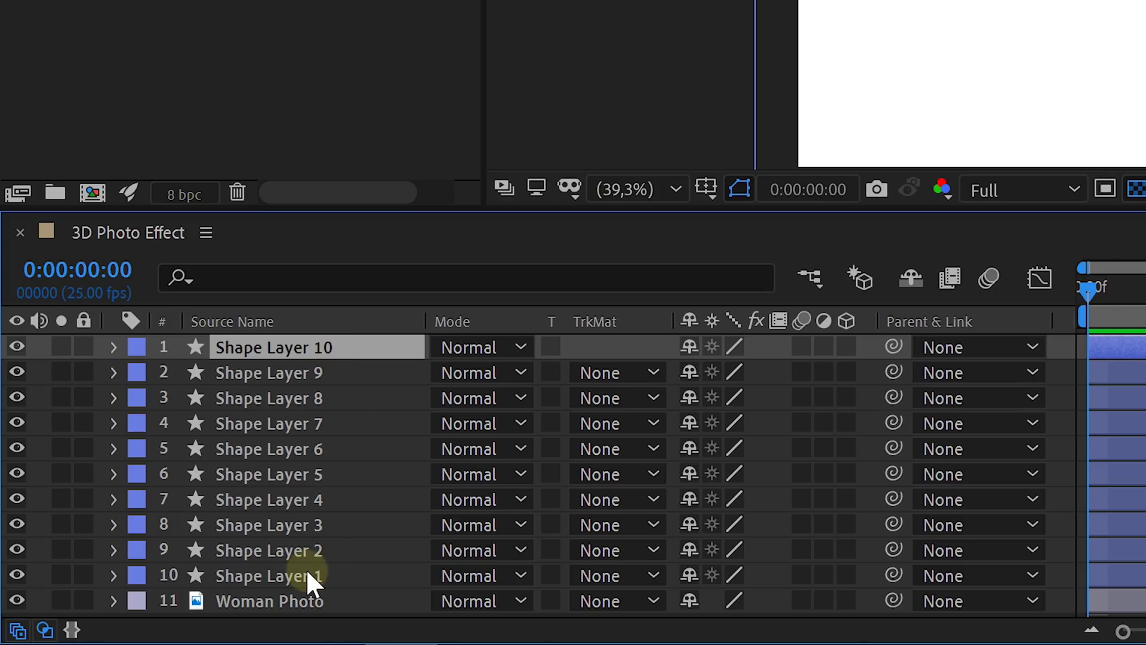
Pre-compose the ten shape layers as 'Depth map', apply Gaussian Blur at 51.0, and hide it.
{"action": "left_click", "coordinate": [306, 574], "text": "shift"}
{"action": "right_click", "coordinate": [307, 572]}
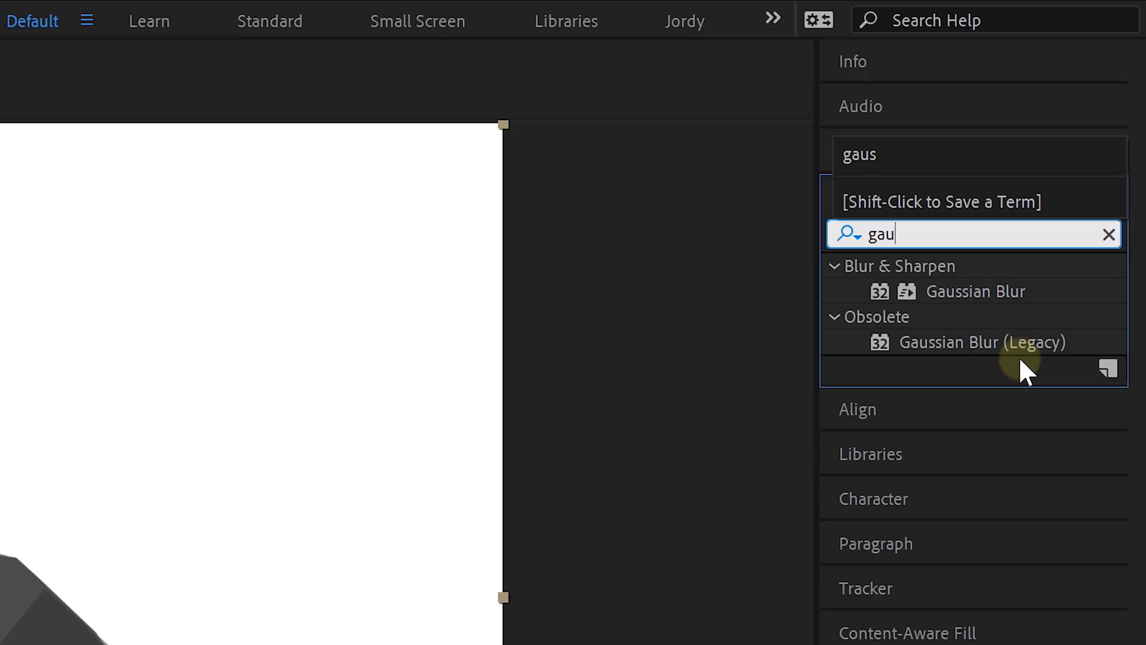
{"action": "left_click_drag", "start_coordinate": [1003, 292], "coordinate": [381, 349]}
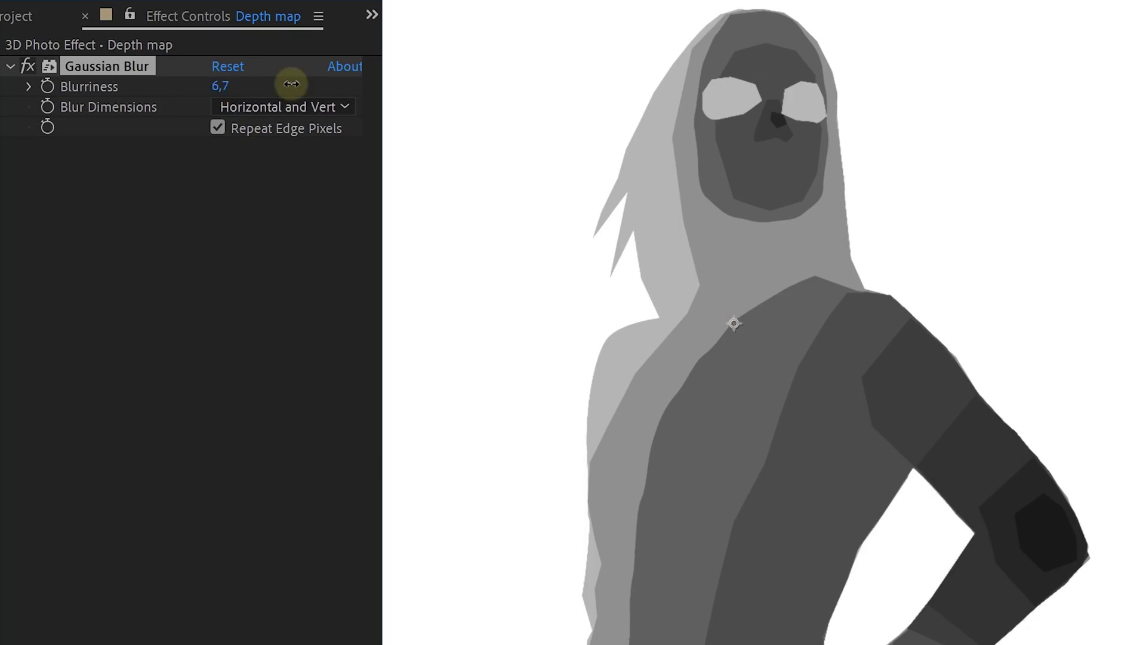
{"action": "mouse_move", "coordinate": [289, 83]}
{"action": "left_mouse_down"}
{"action": "mouse_move", "coordinate": [335, 83]}
{"action": "mouse_move", "coordinate": [396, 7]}
{"action": "mouse_move", "coordinate": [256, 92]}
{"action": "mouse_move", "coordinate": [310, 78]}
{"action": "left_mouse_up"}
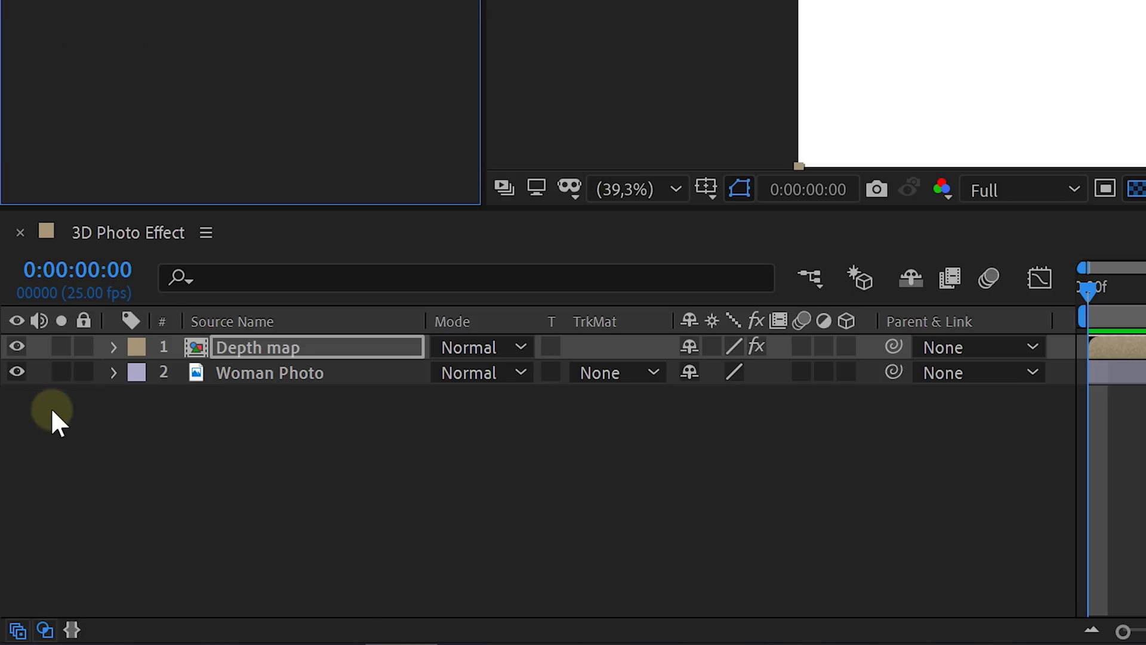
{"action": "left_click", "coordinate": [15, 345]}
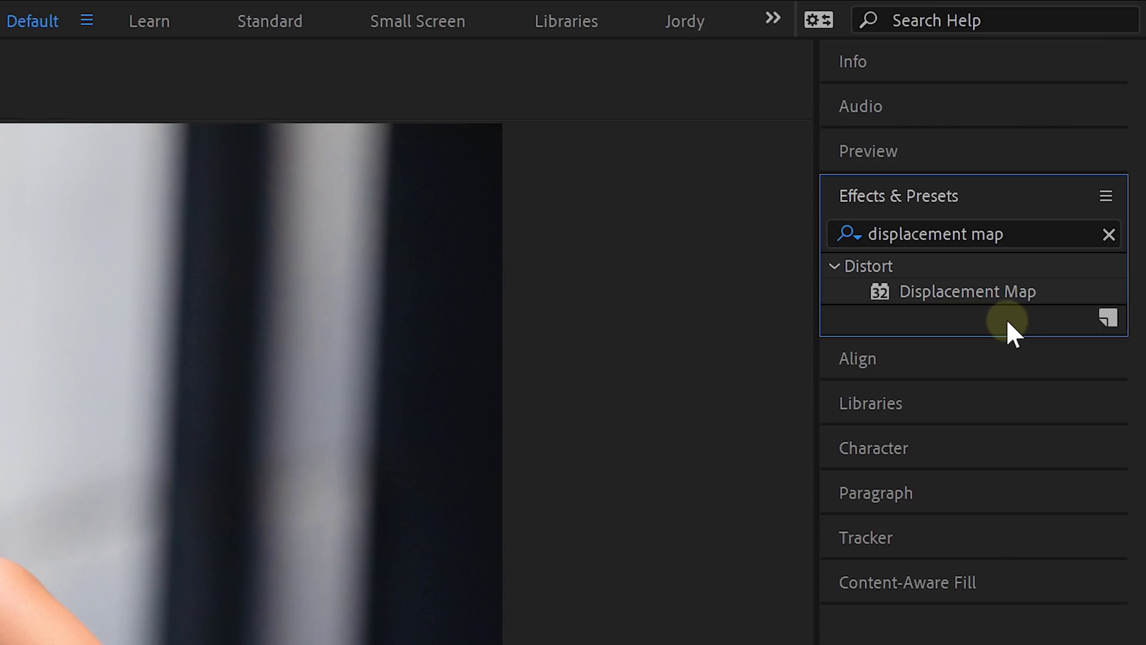
Apply Displacement Map to Woman Photo from Depth map (Effects & Masks), Luminance both ways, max horizontal 79.
{"action": "left_click_drag", "start_coordinate": [998, 293], "coordinate": [813, 317]}
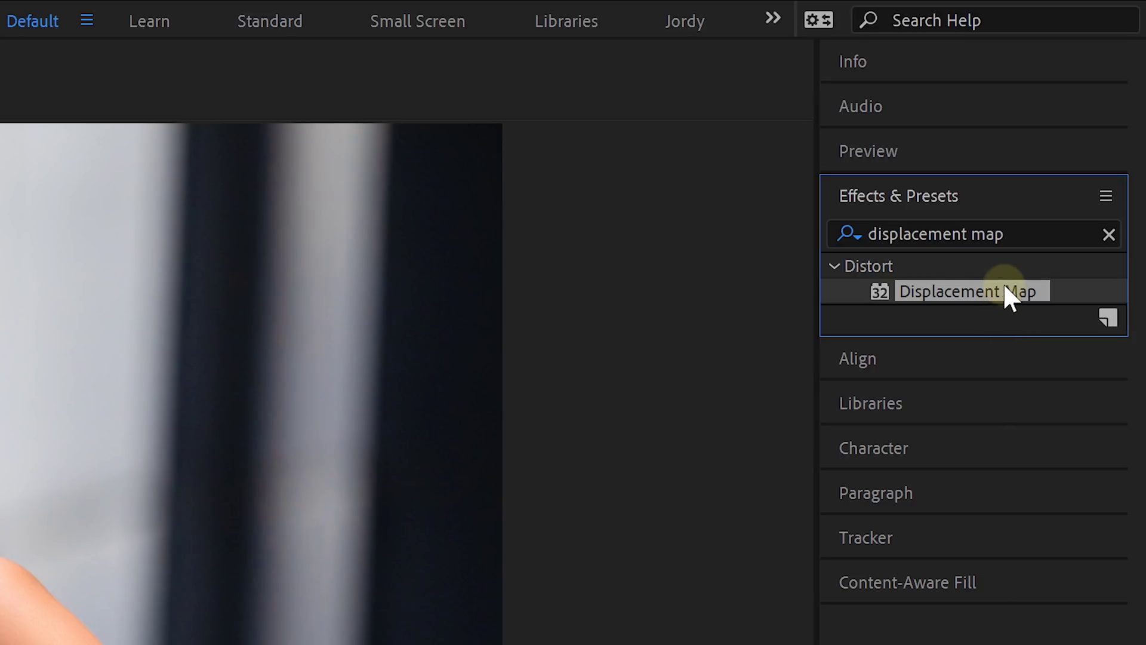
{"action": "left_click_drag", "start_coordinate": [1033, 200], "coordinate": [284, 365]}
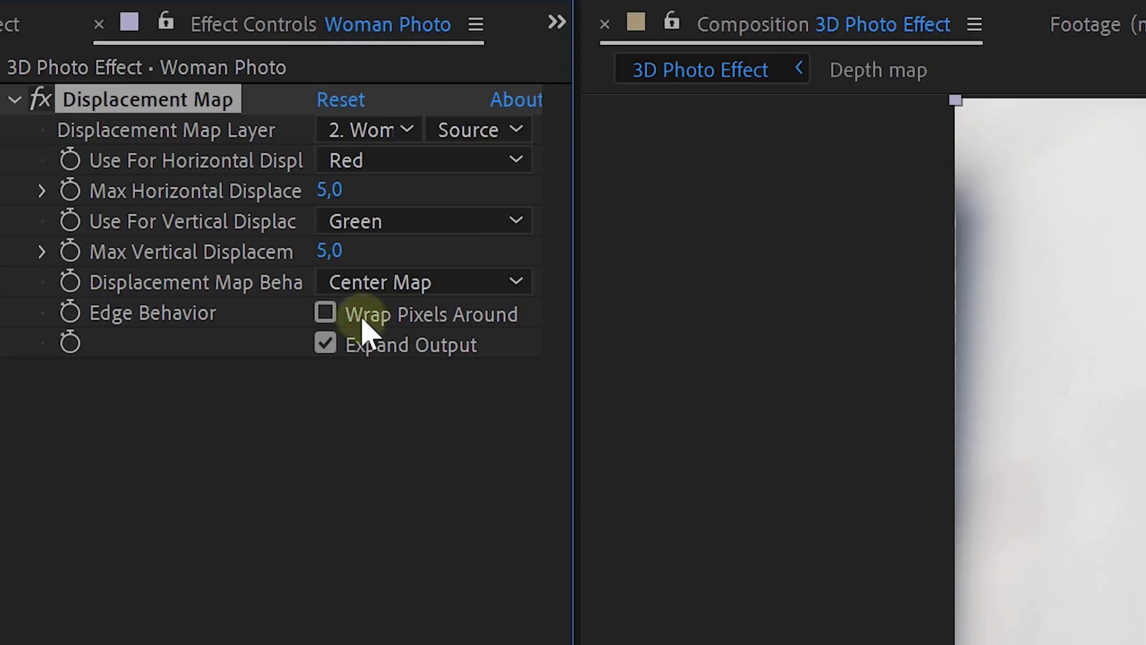
{"action": "left_click", "coordinate": [408, 131]}
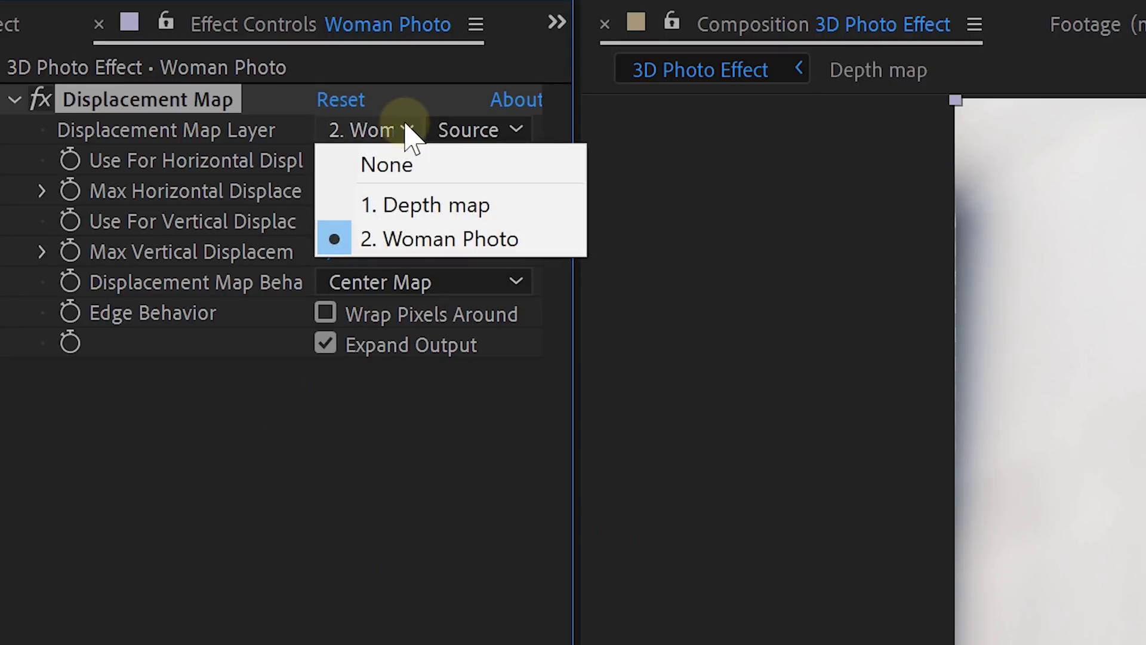
{"action": "left_click", "coordinate": [449, 206]}
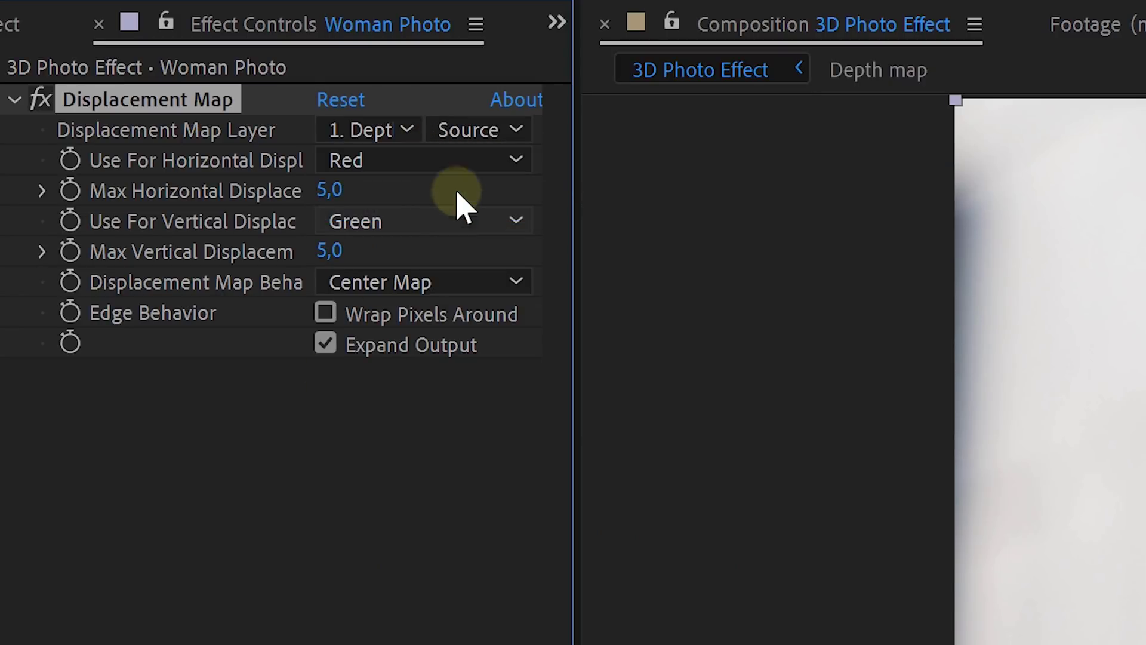
{"action": "left_click", "coordinate": [485, 132]}
{"action": "left_click", "coordinate": [536, 239]}
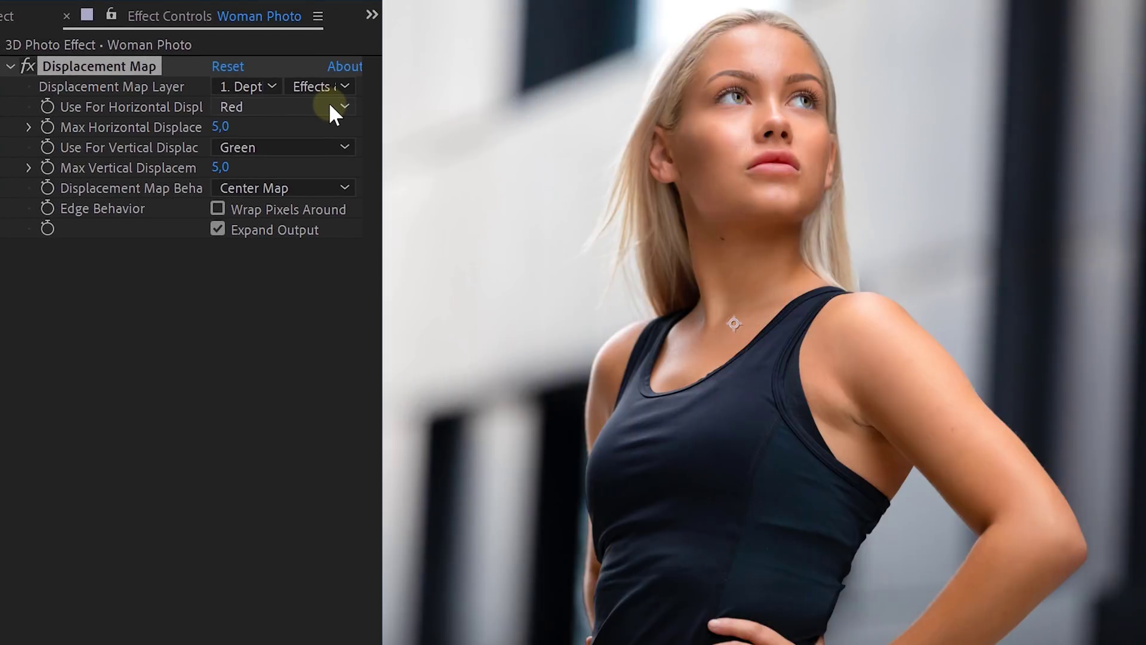
{"action": "left_click", "coordinate": [329, 105]}
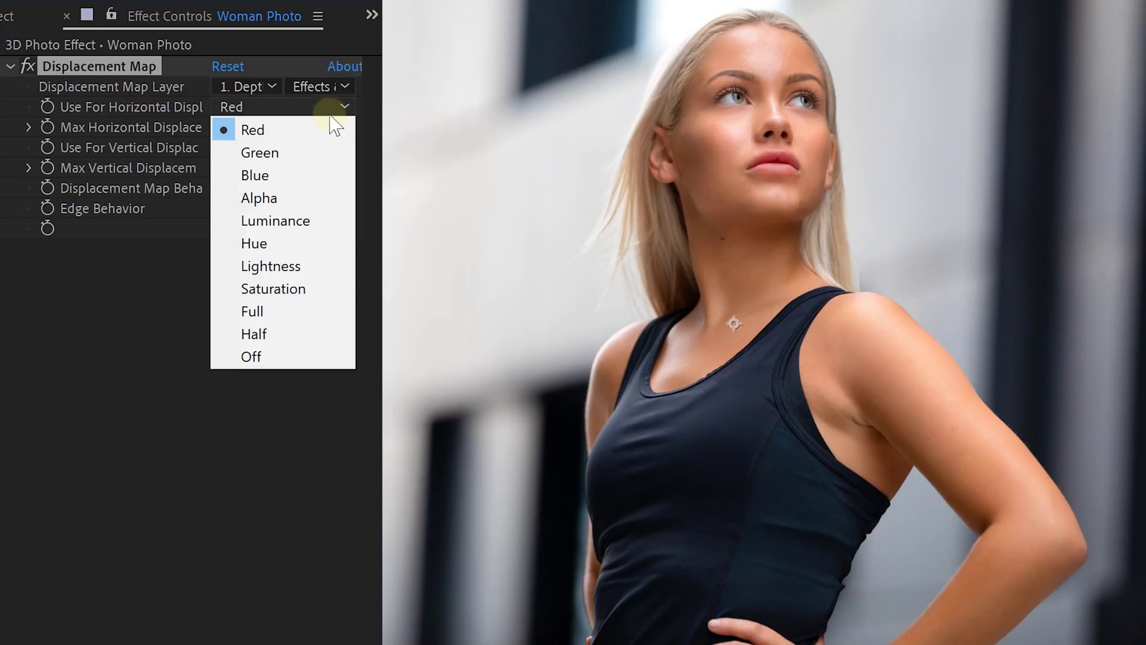
{"action": "left_click", "coordinate": [322, 217]}
{"action": "left_click", "coordinate": [320, 148]}
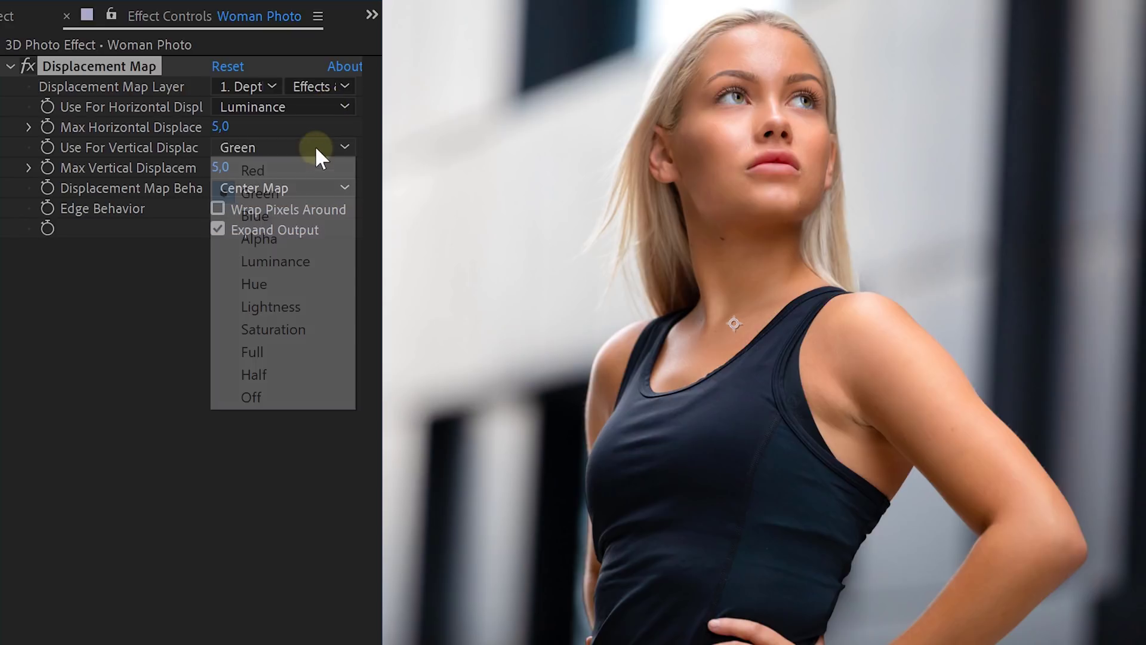
{"action": "left_click", "coordinate": [316, 259]}
{"action": "left_click_drag", "start_coordinate": [220, 124], "coordinate": [202, 166]}
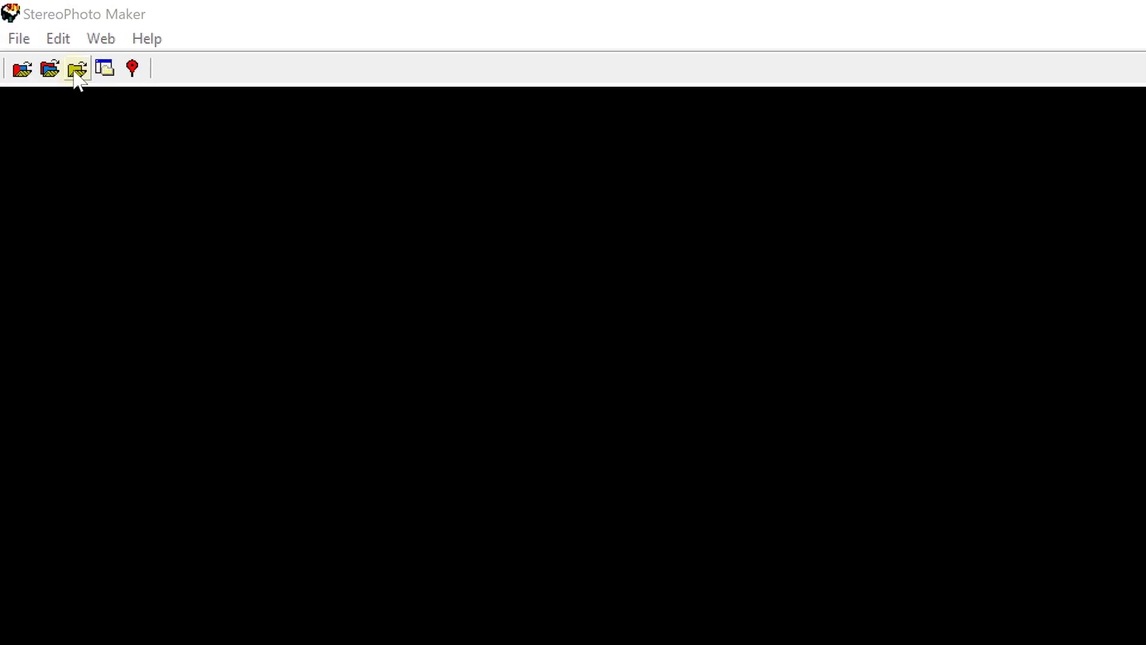
Load the 'Girl in the middle of the street' photo, run Create depth map from Single Image, and dismiss the warning.
{"action": "left_click", "coordinate": [77, 70]}
{"action": "double_click", "coordinate": [322, 158]}
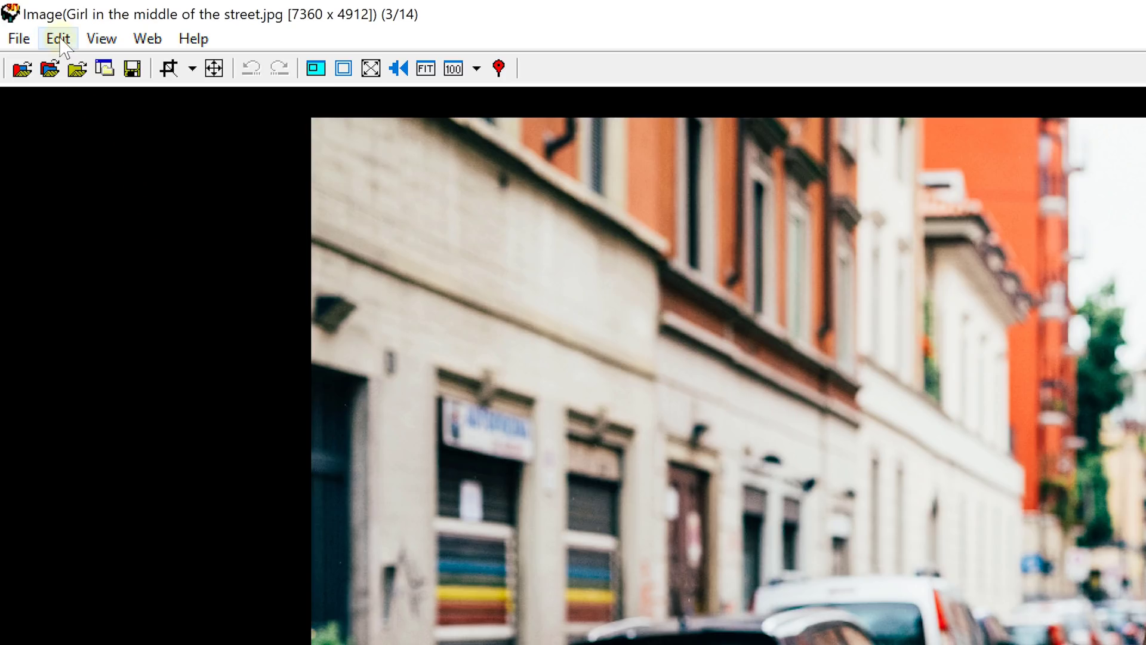
{"action": "left_click", "coordinate": [60, 41]}
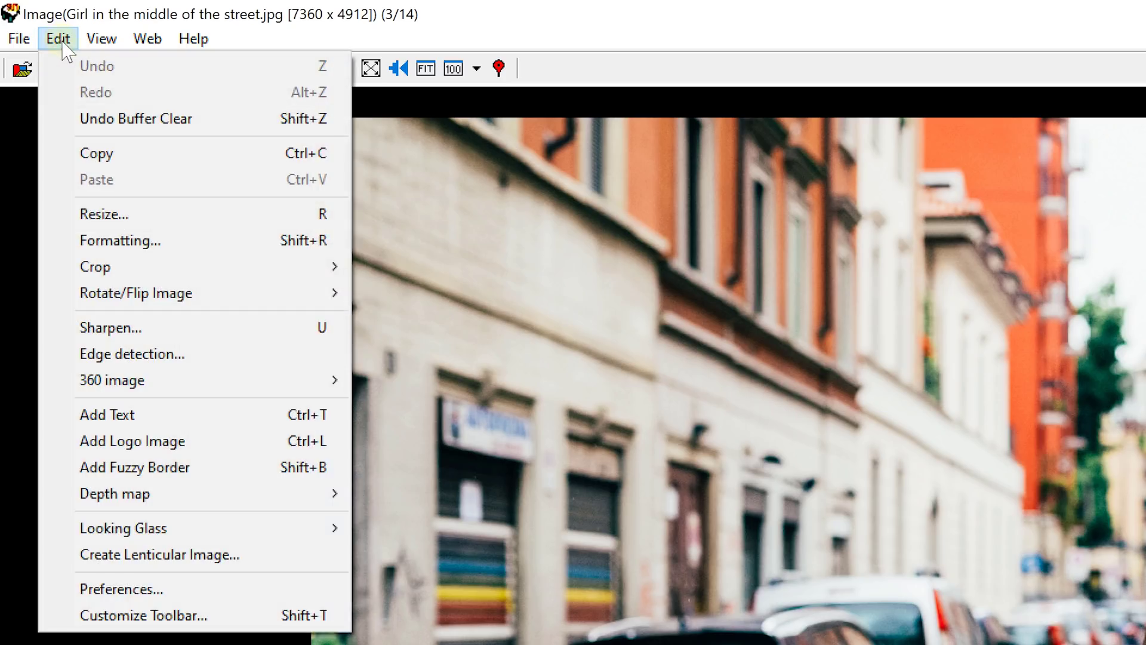
{"action": "mouse_move", "coordinate": [146, 501]}
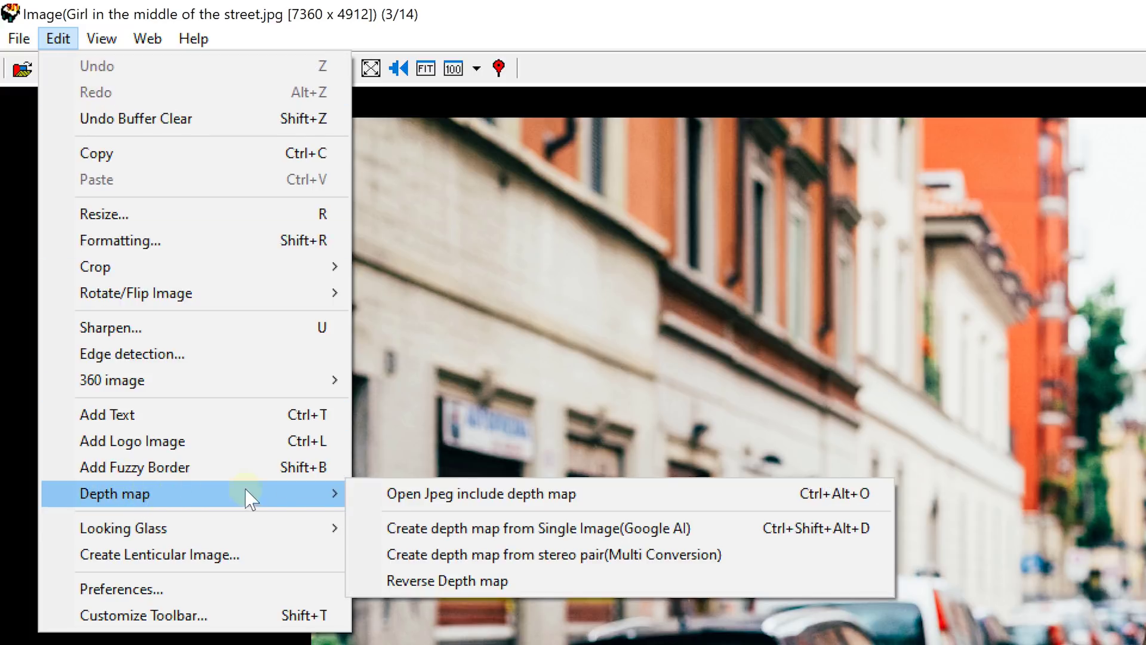
{"action": "left_click", "coordinate": [528, 533]}
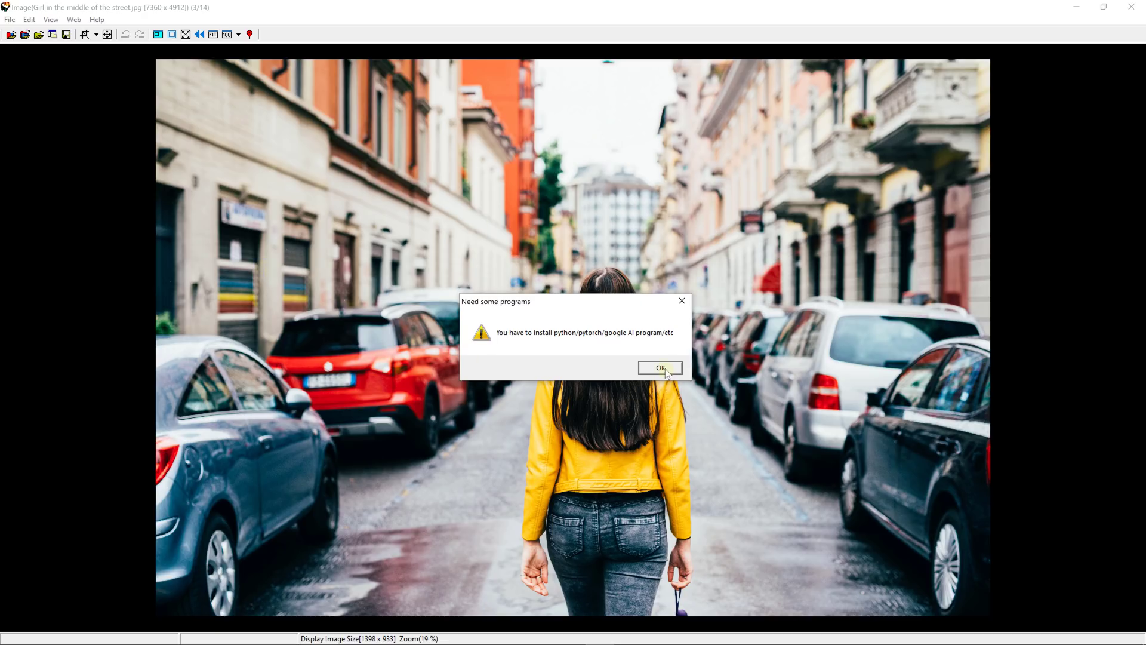
{"action": "left_click", "coordinate": [661, 367]}
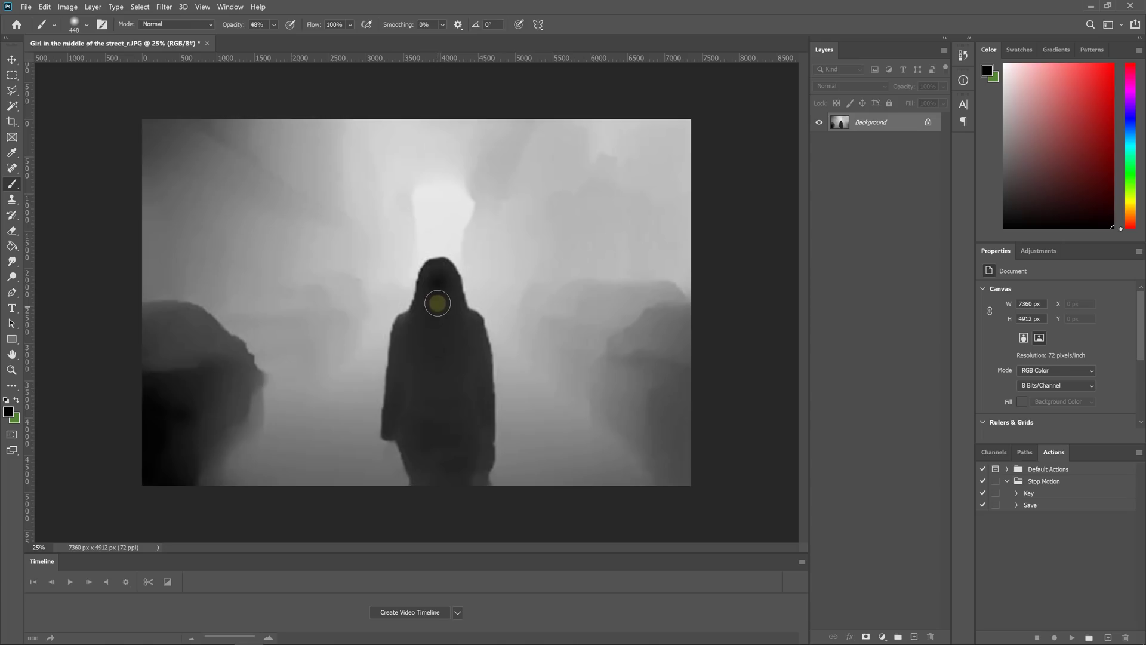
Paint low-opacity black over the figure's neck and head on the depth map.
{"action": "mouse_move", "coordinate": [438, 323]}
{"action": "left_mouse_down"}
{"action": "mouse_move", "coordinate": [435, 358]}
{"action": "mouse_move", "coordinate": [438, 280]}
{"action": "mouse_move", "coordinate": [439, 327]}
{"action": "mouse_move", "coordinate": [440, 276]}
{"action": "left_mouse_up"}
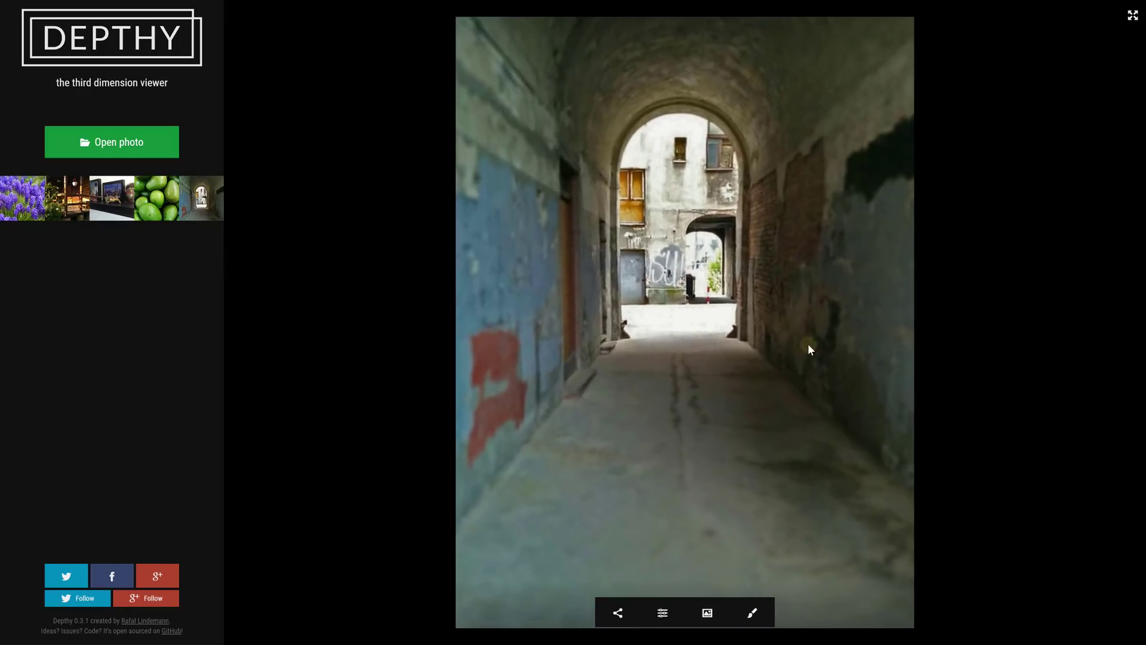
Open the girl-in-the-street photo in Depthy and choose Load depthmap for it.
{"action": "left_click", "coordinate": [143, 146]}
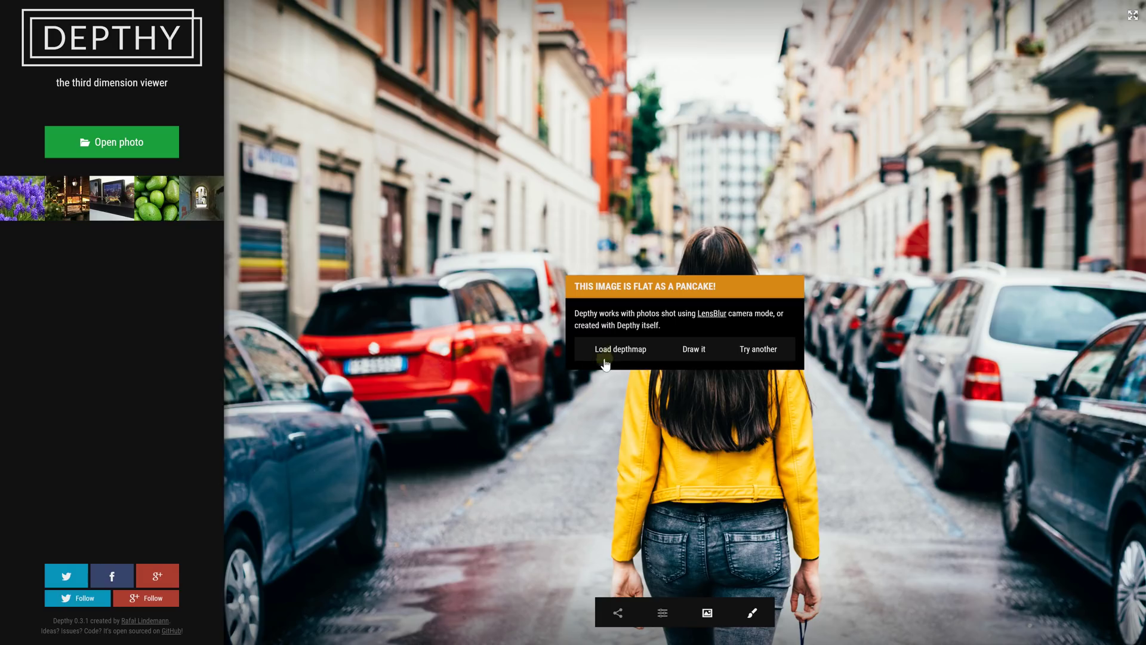
{"action": "left_click", "coordinate": [613, 357]}
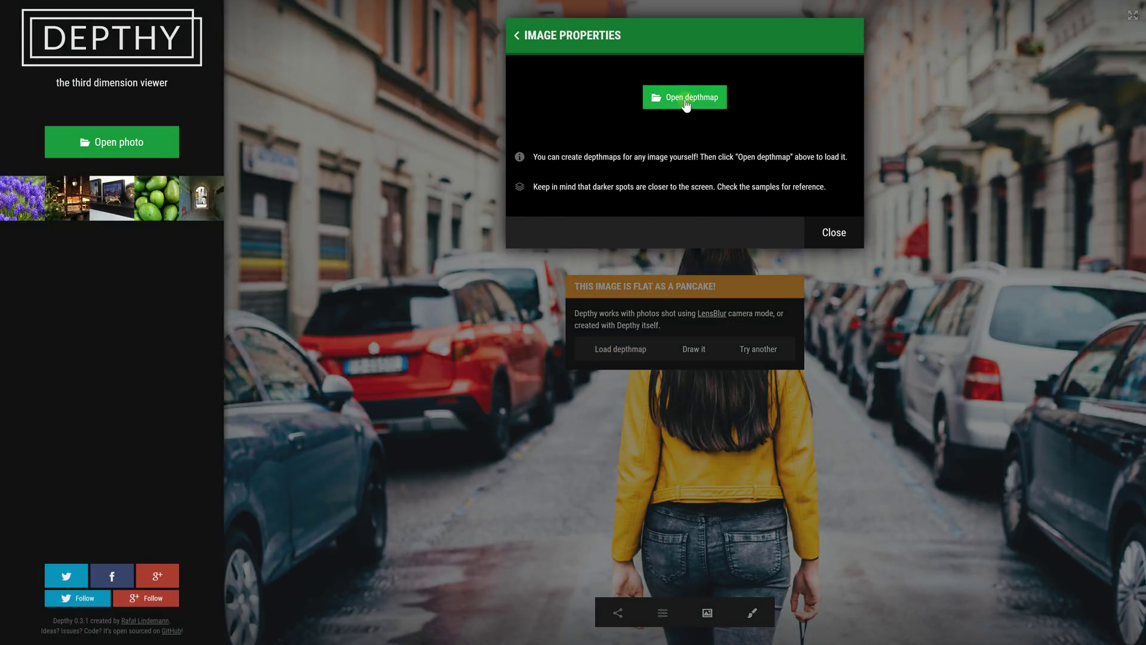